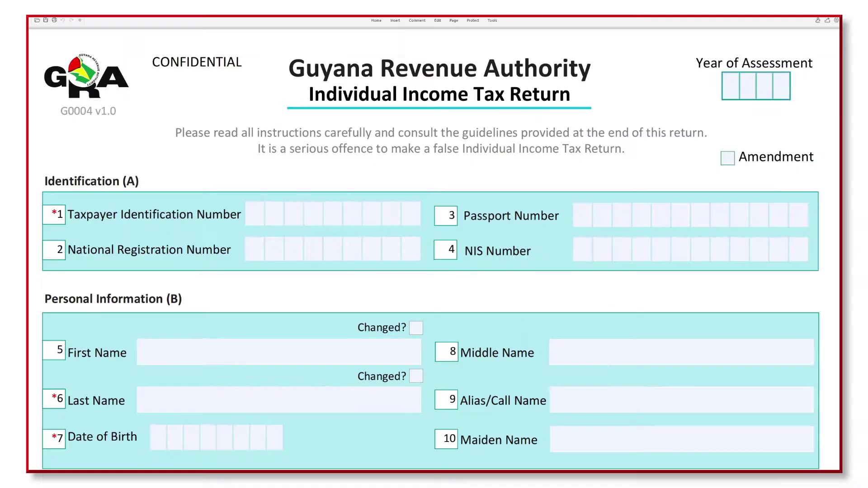
# Step: Fill the Year of Assessment boxes with 2021
pyautogui.click(732, 90)
pyautogui.write('2021')
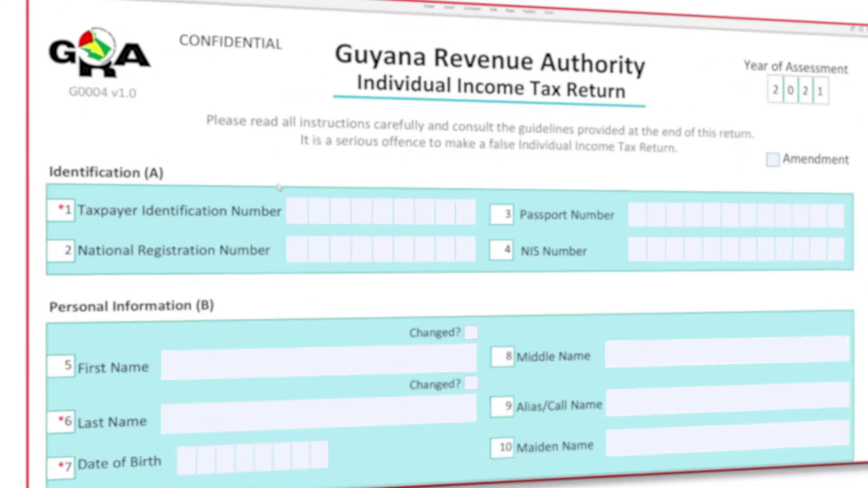
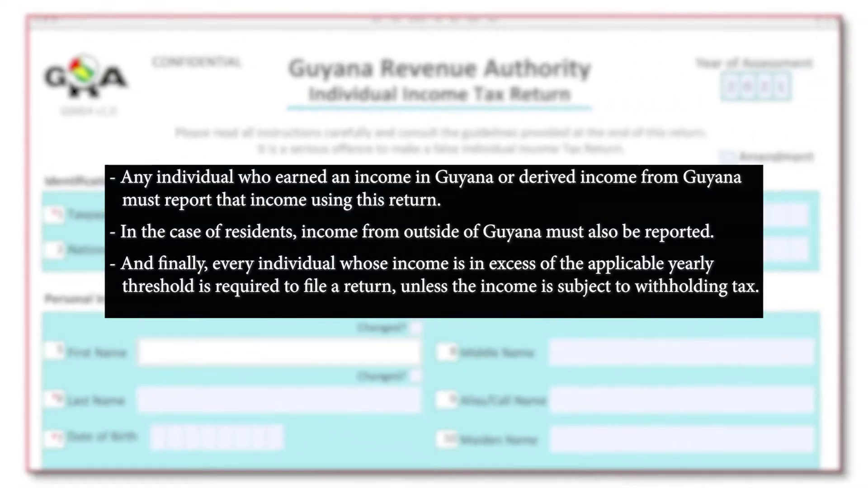
# Step: Enter the taxpayer's first name, last name and date of birth in Personal Information
pyautogui.press('Tab')
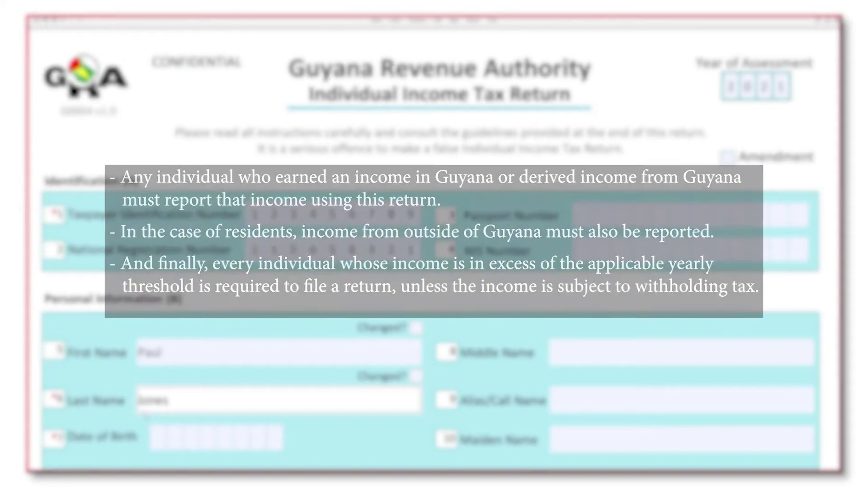
pyautogui.press('Tab')
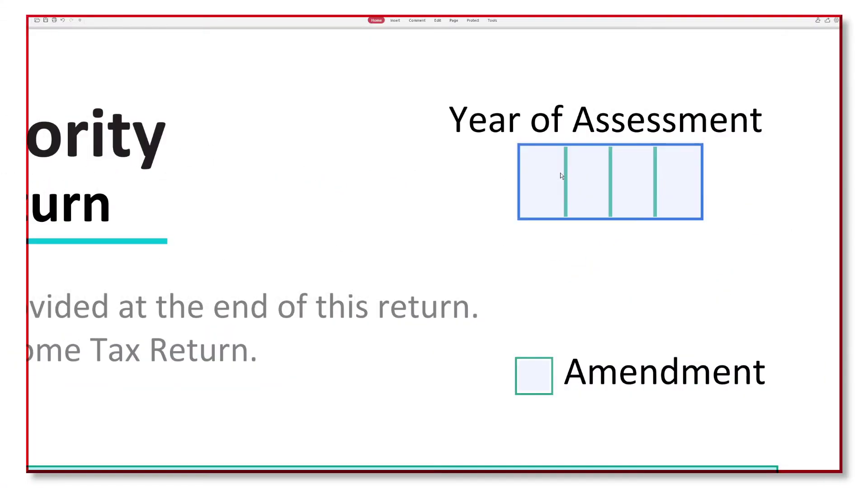
# Step: Re-enter 2021 as the Year of Assessment and leave the Amendment box unticked
pyautogui.write('2021')
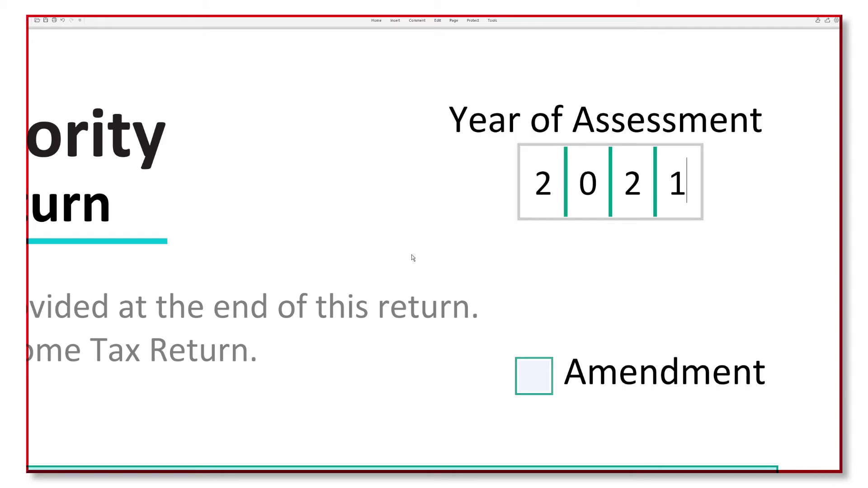
pyautogui.click(534, 379)
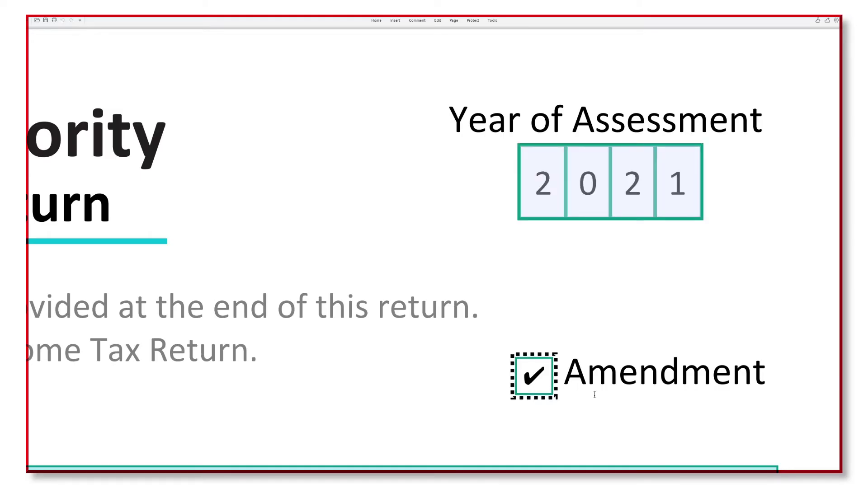
pyautogui.click(540, 367)
pyautogui.hotkey('ctrl', '0')
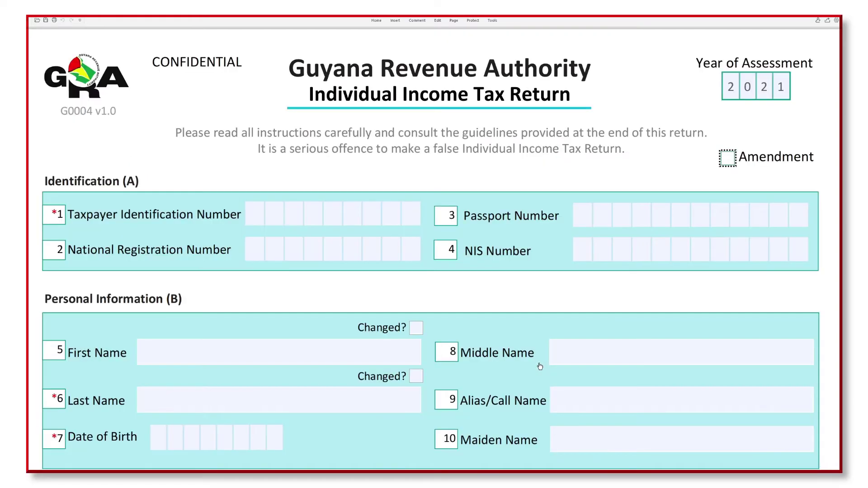
# Step: Enter the taxpayer's nine-digit TIN and National Registration Number in the Identification boxes
pyautogui.click(258, 215)
pyautogui.write('123456789')
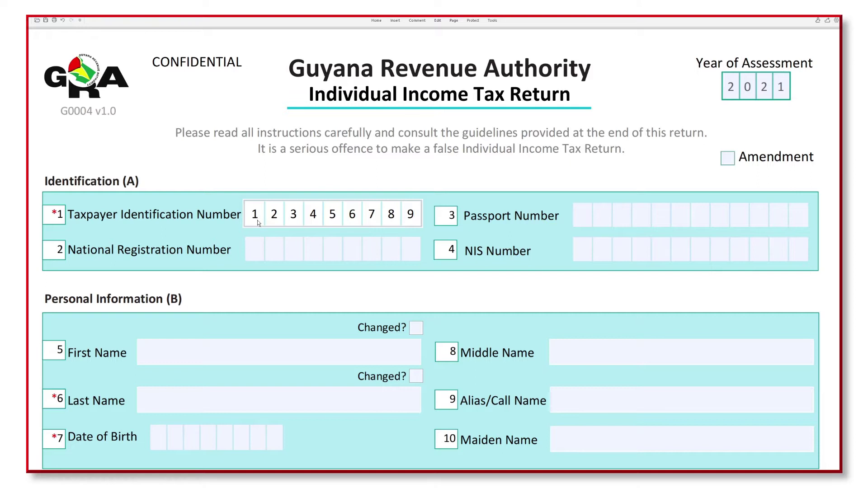
pyautogui.click(258, 248)
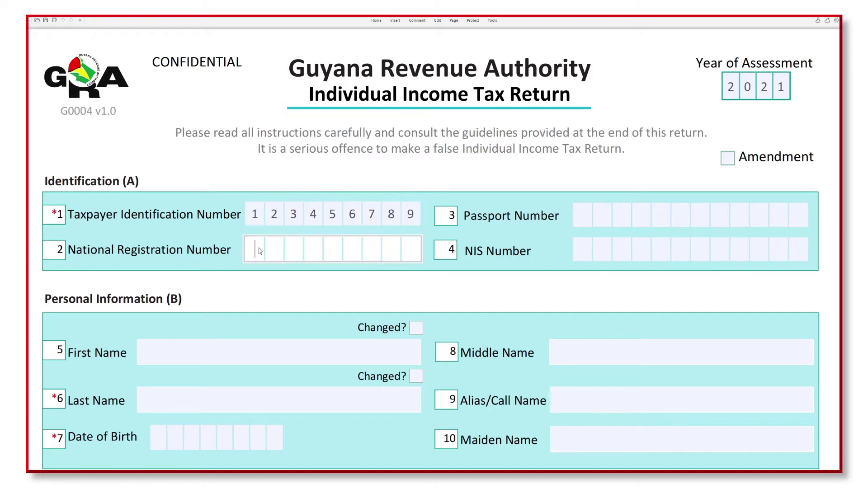
# Step: Fill in the Last Name and First Name fields and tick Changed? for the last name
pyautogui.scroll(-2, 263, 284)
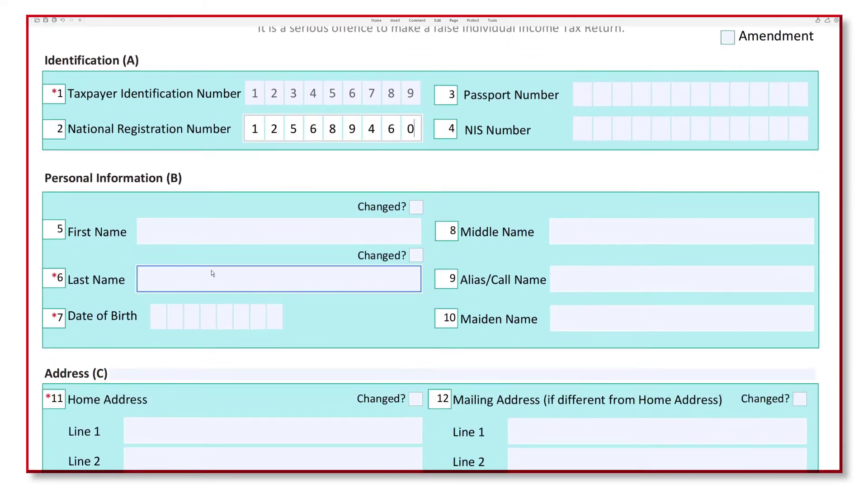
pyautogui.click(162, 277)
pyautogui.press('Tab')
pyautogui.press('Tab')
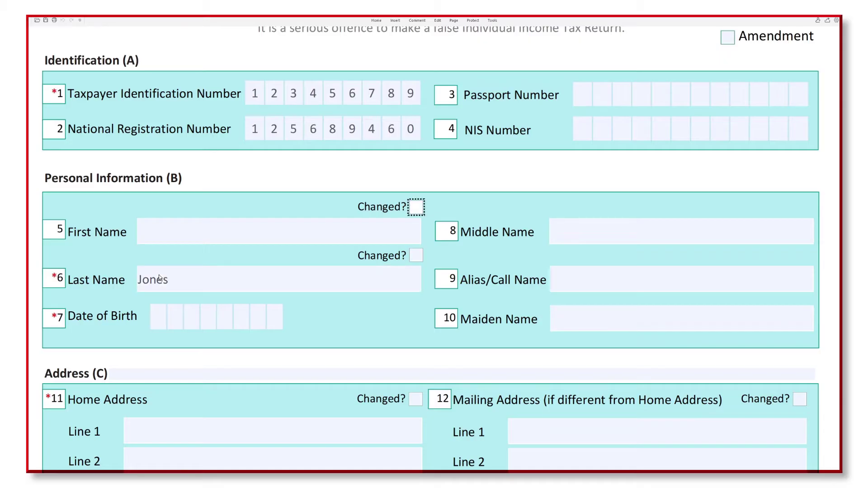
pyautogui.click(161, 242)
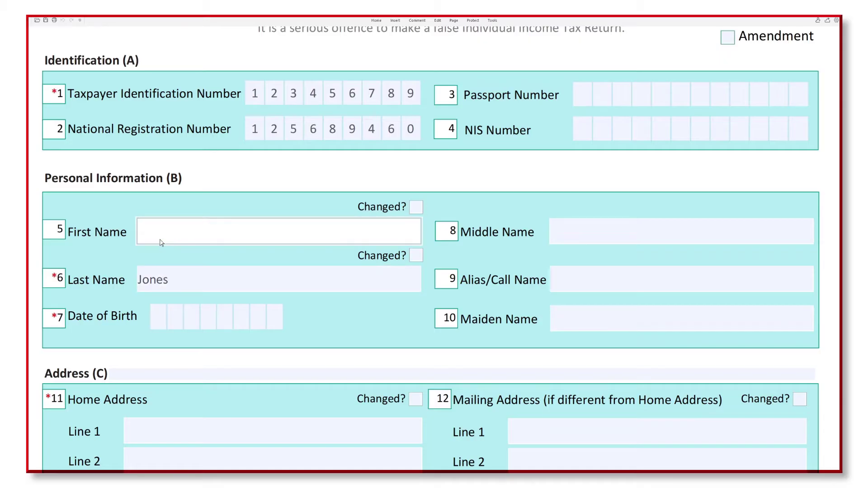
pyautogui.scroll(1, 419, 256)
pyautogui.scroll(2, 418, 260)
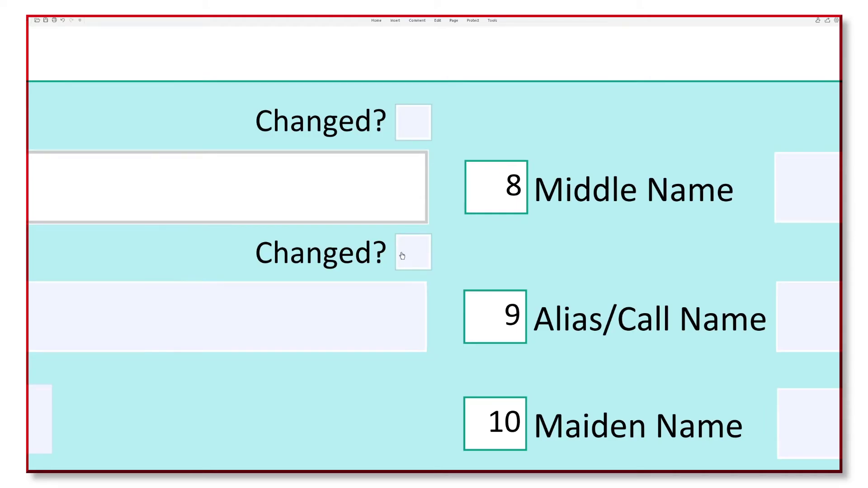
pyautogui.click(402, 256)
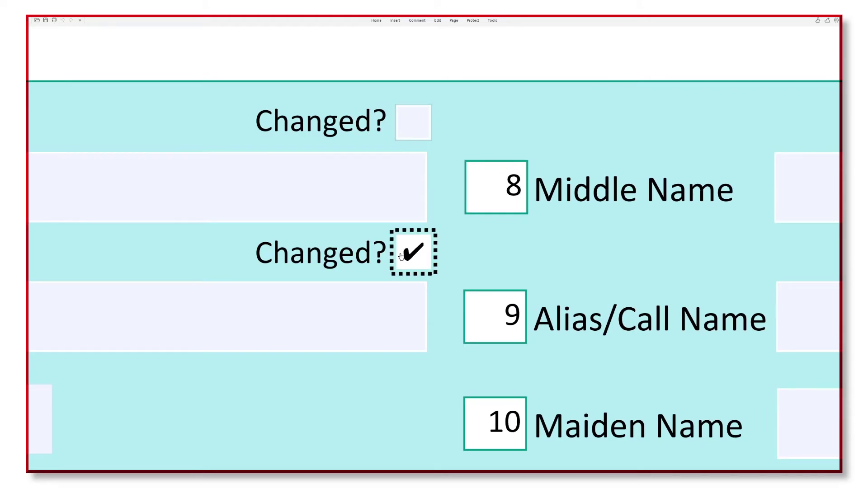
pyautogui.hotkey('ctrl', '2')
# Step: Enter the home address street and city lines, with Guyana as the country
pyautogui.click(135, 227)
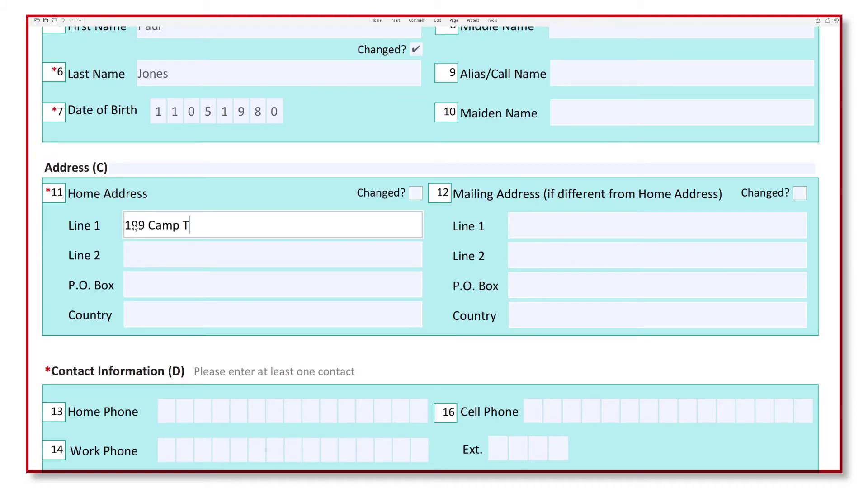
pyautogui.click(151, 246)
pyautogui.write('Georgetown')
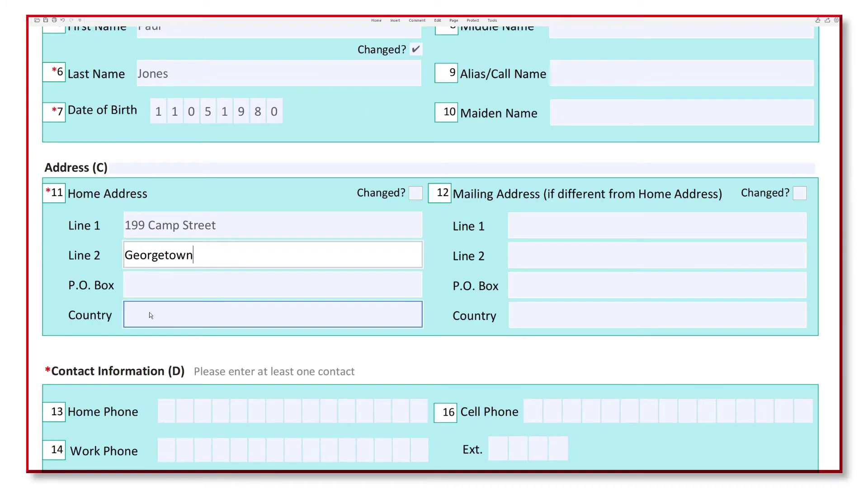
pyautogui.click(162, 306)
pyautogui.write('Guyana')
pyautogui.click(430, 222)
# Step: Enter the home and work phone numbers, e-mail address, extension 'none' and cell phone number
pyautogui.scroll(-5, 833, 94)
pyautogui.click(168, 186)
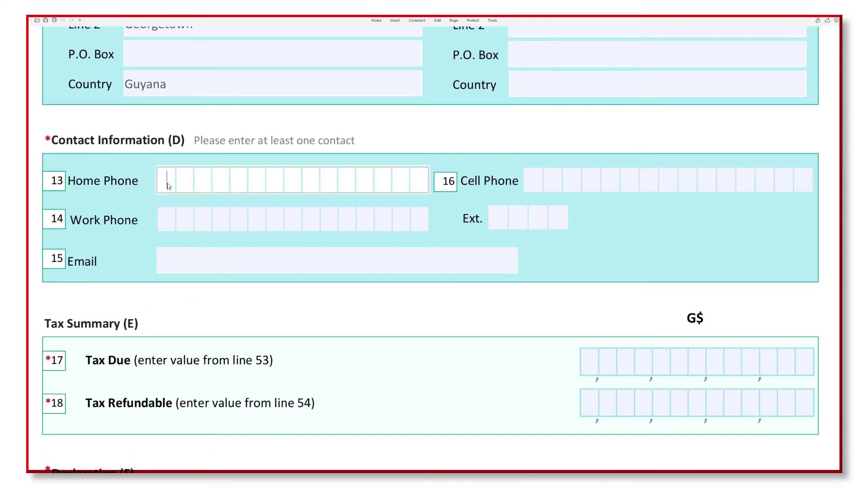
pyautogui.write('2276060')
pyautogui.click(172, 224)
pyautogui.write('2278222')
pyautogui.click(186, 266)
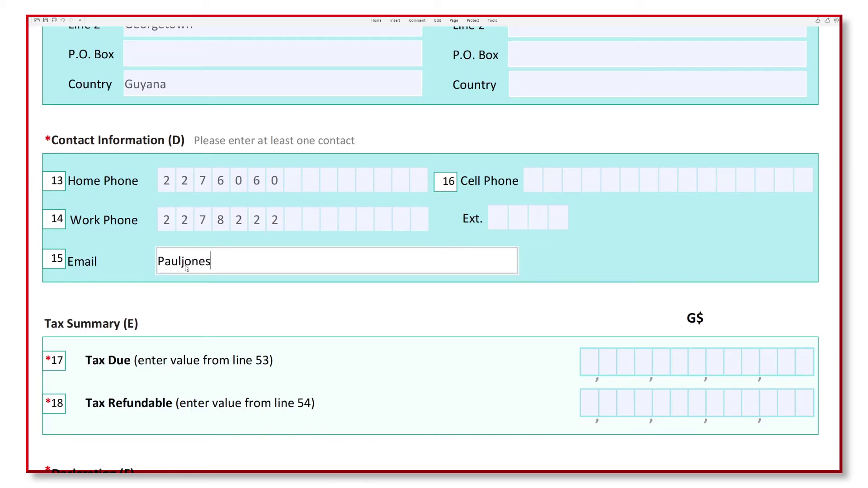
pyautogui.click(498, 216)
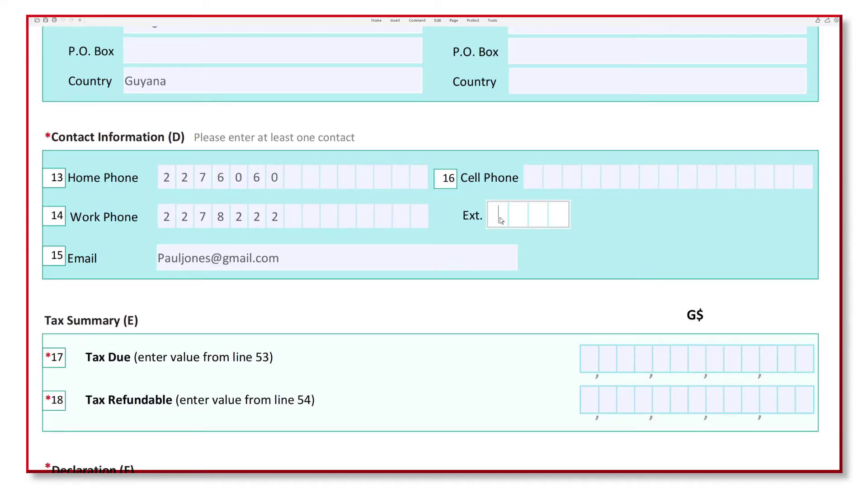
pyautogui.write('none')
pyautogui.click(529, 180)
pyautogui.write('6112222')
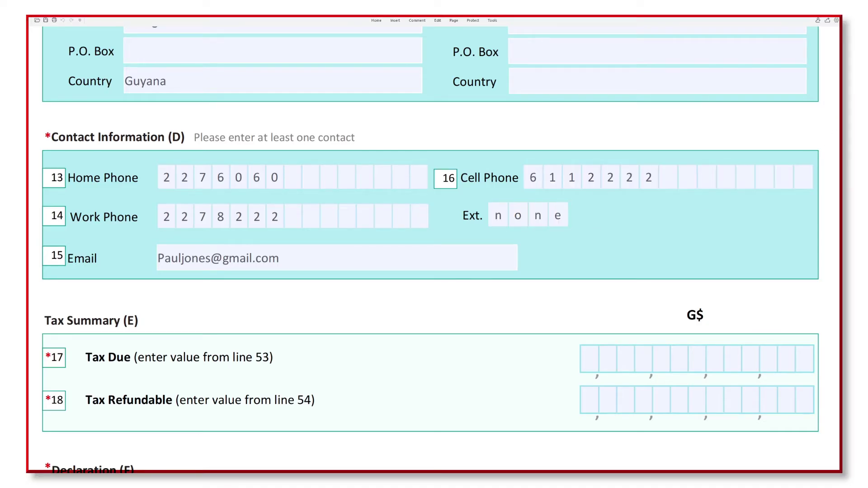
pyautogui.scroll(-4, 836, 127)
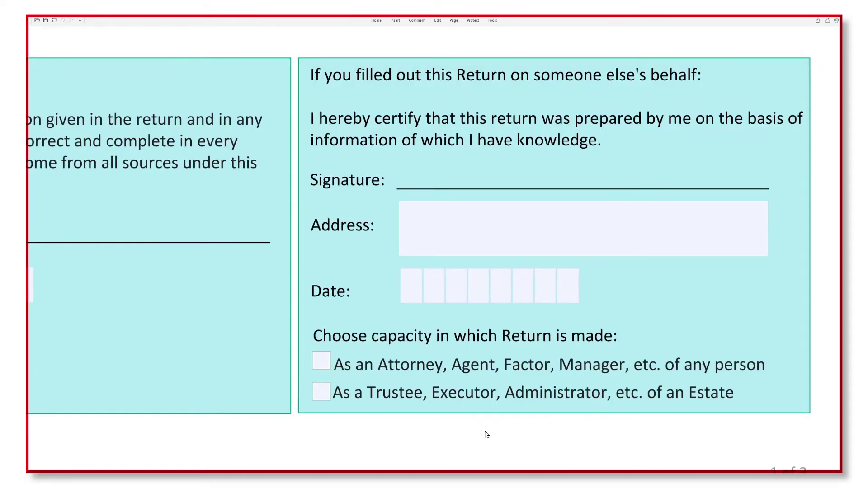
# Step: Tick Attorney, then switch the declaration capacity to Trustee, Executor, Administrator
pyautogui.click(320, 360)
pyautogui.click(319, 394)
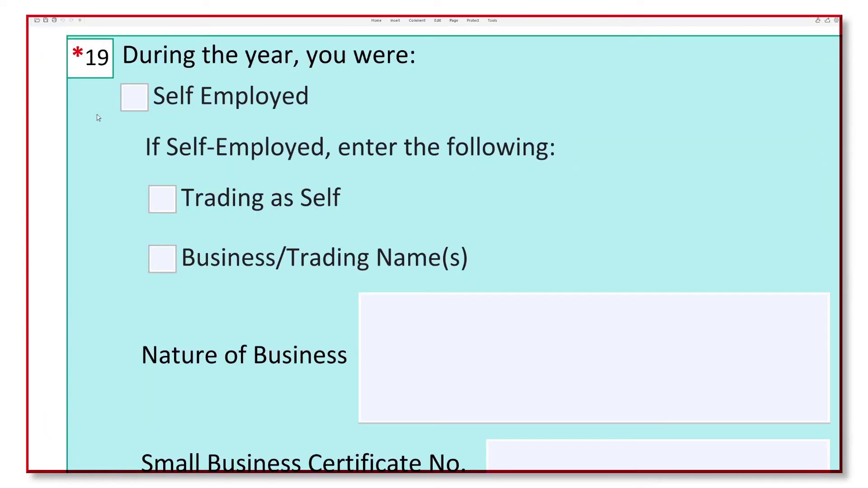
# Step: Tick Self Employed and Employed, mark Trading as Self, and visit the business fields
pyautogui.click(76, 86)
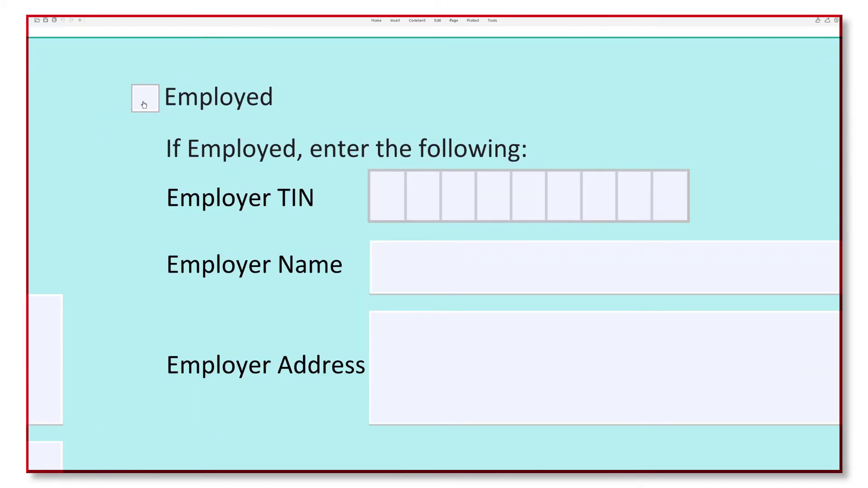
pyautogui.click(144, 105)
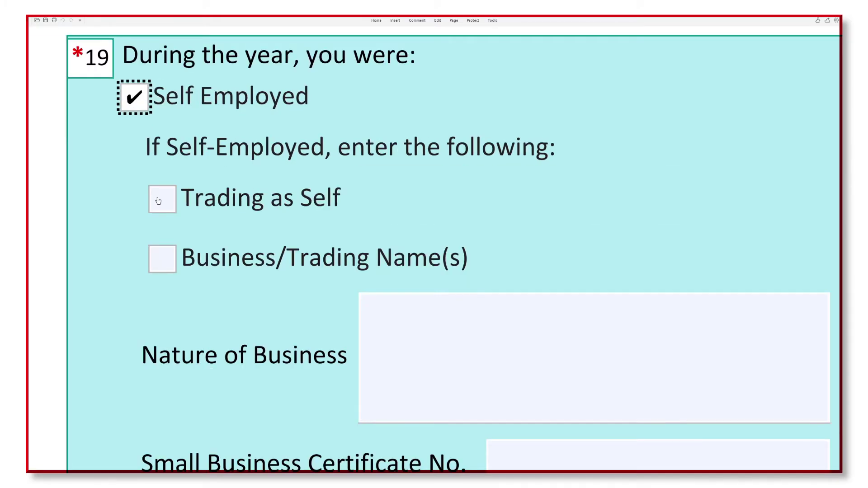
pyautogui.click(158, 201)
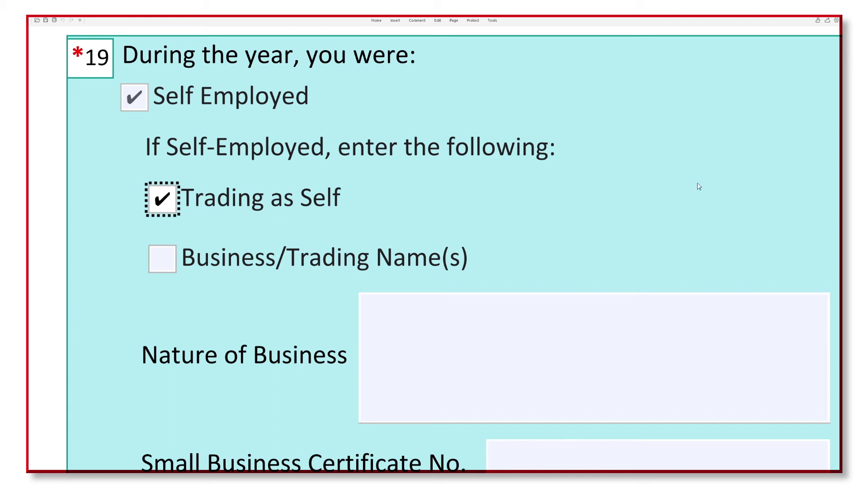
pyautogui.scroll(-3, 454, 248)
pyautogui.click(652, 310)
pyautogui.click(591, 355)
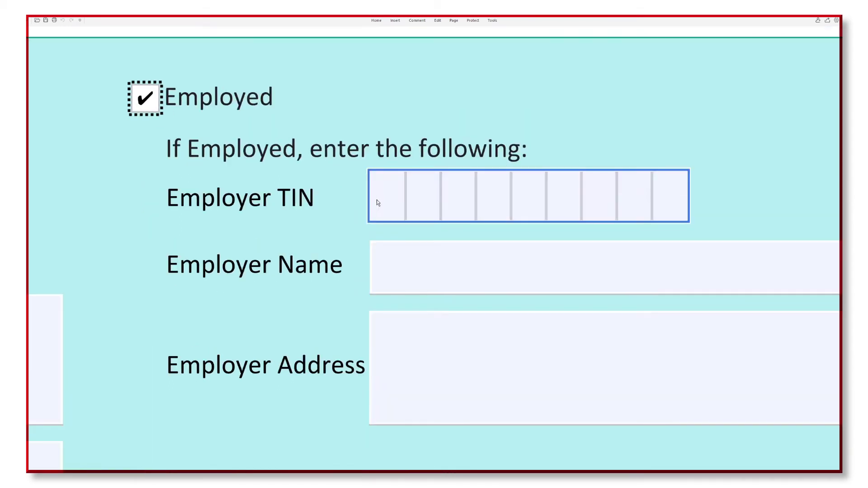
# Step: Enter the employer's TIN, employer name Guyana Revenue Authority, and the employer's address
pyautogui.click(376, 200)
pyautogui.write('987654321')
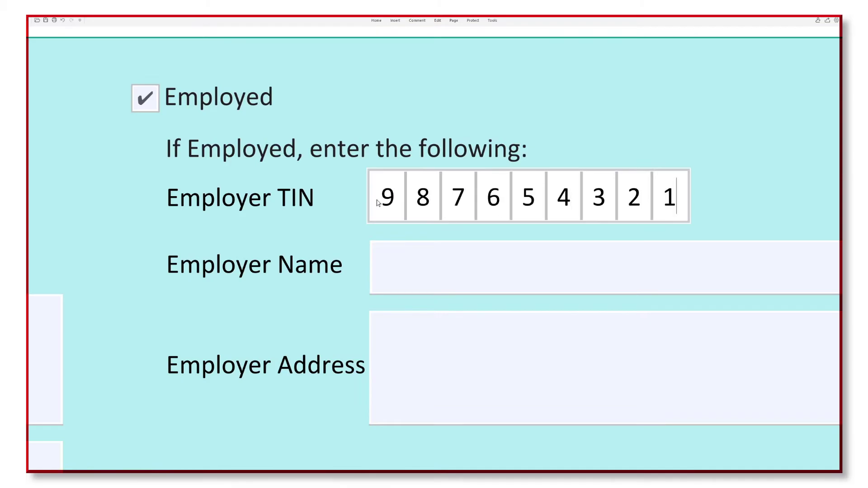
pyautogui.press('Tab')
pyautogui.write('Guyana Rev')
pyautogui.write('ity')
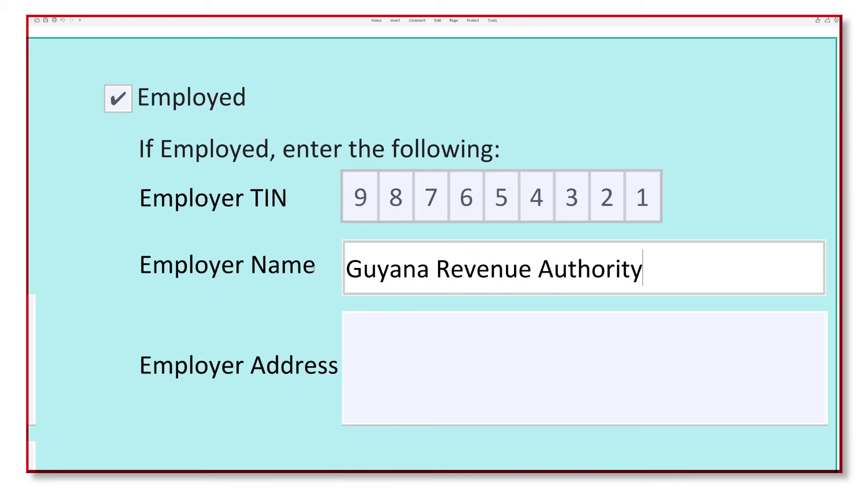
pyautogui.click(413, 364)
pyautogui.write('200-201 Camp Street G')
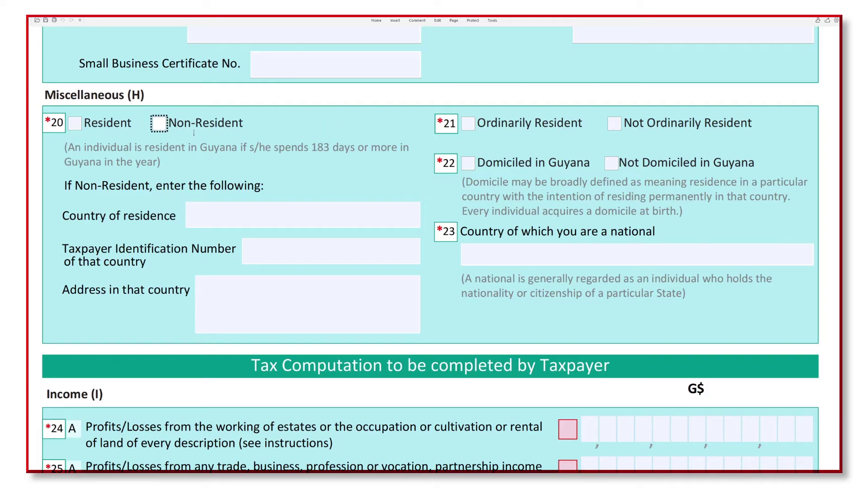
# Step: Mark Non-Resident with residence country St. Kitts and enter the foreign taxpayer identification number
pyautogui.click(164, 124)
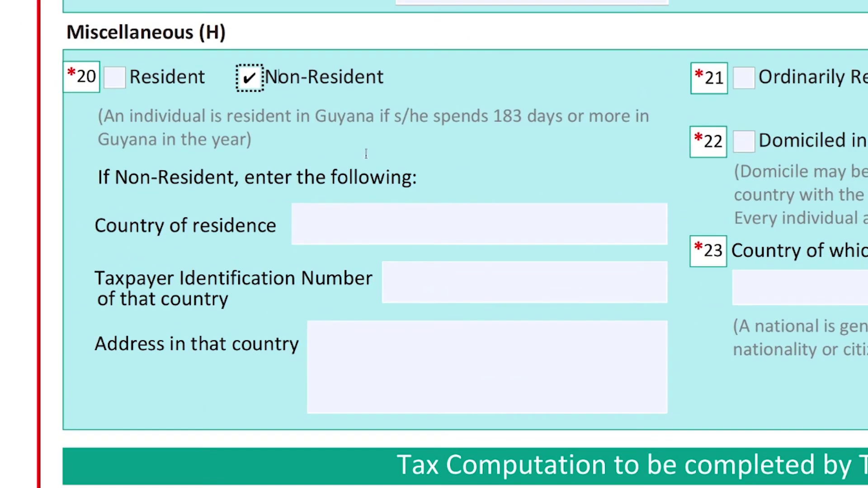
pyautogui.click(334, 217)
pyautogui.write('St')
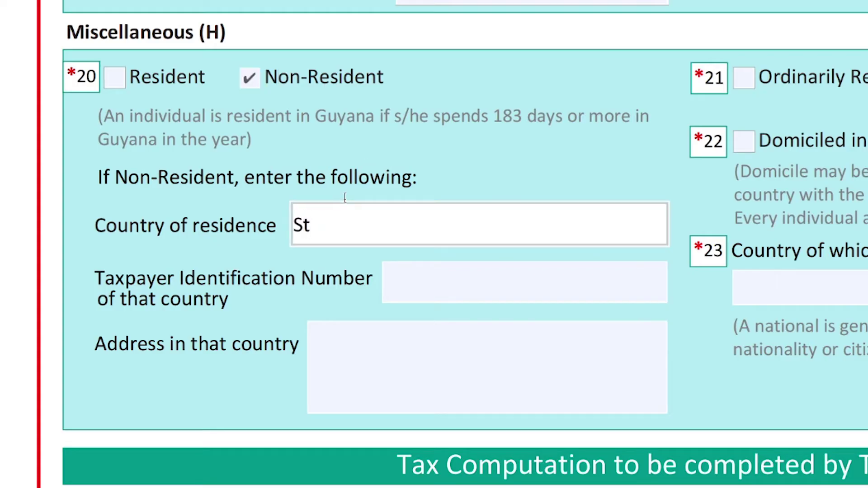
pyautogui.write('. Kitts')
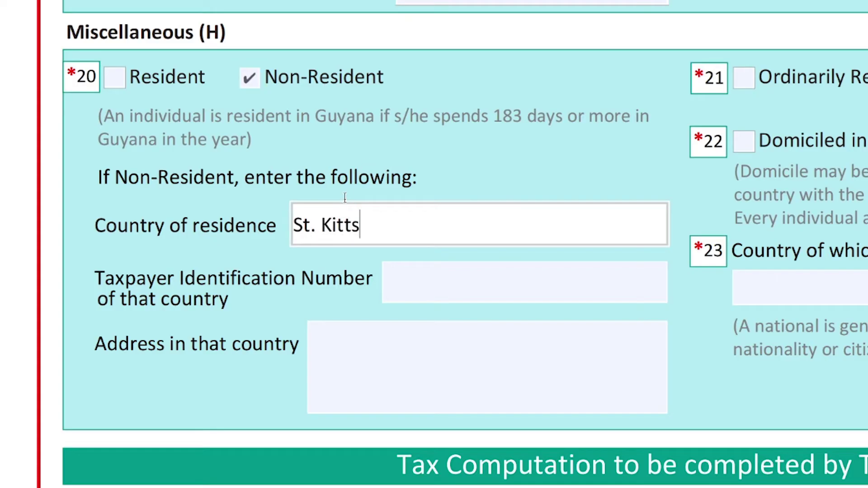
pyautogui.click(447, 287)
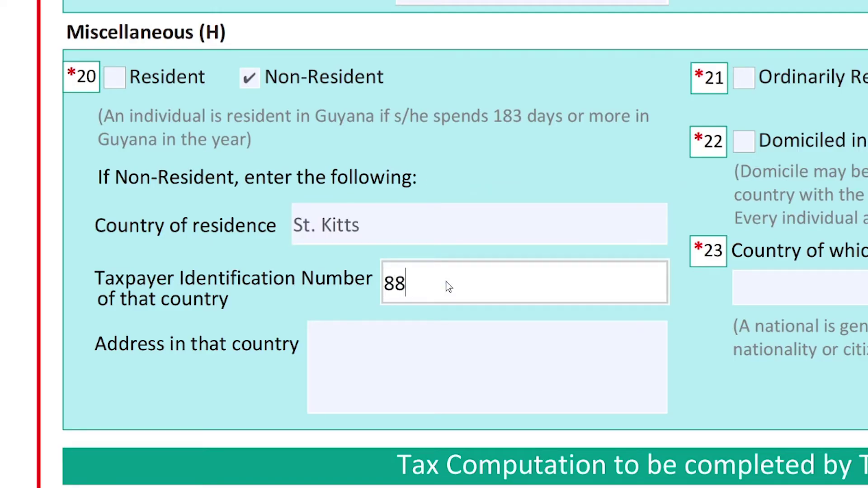
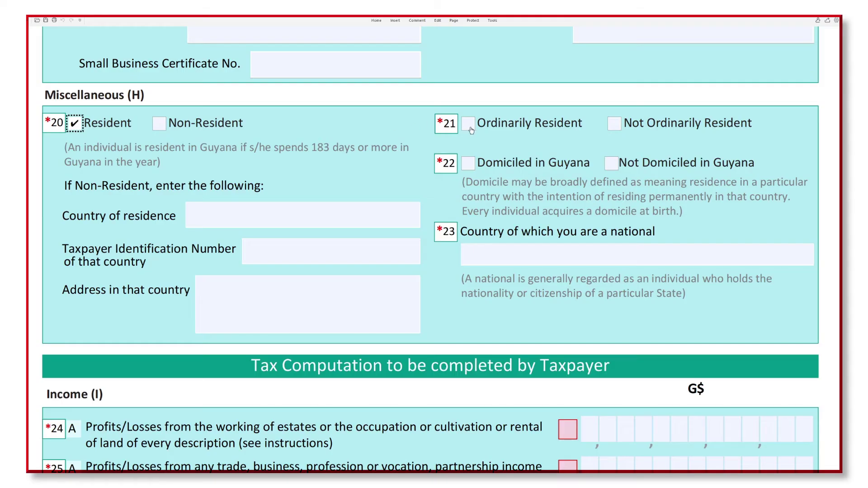
# Step: Tick Ordinarily Resident and Domiciled in Guyana, and enter Guyana as country of nationality
pyautogui.click(468, 124)
pyautogui.click(470, 164)
pyautogui.click(492, 260)
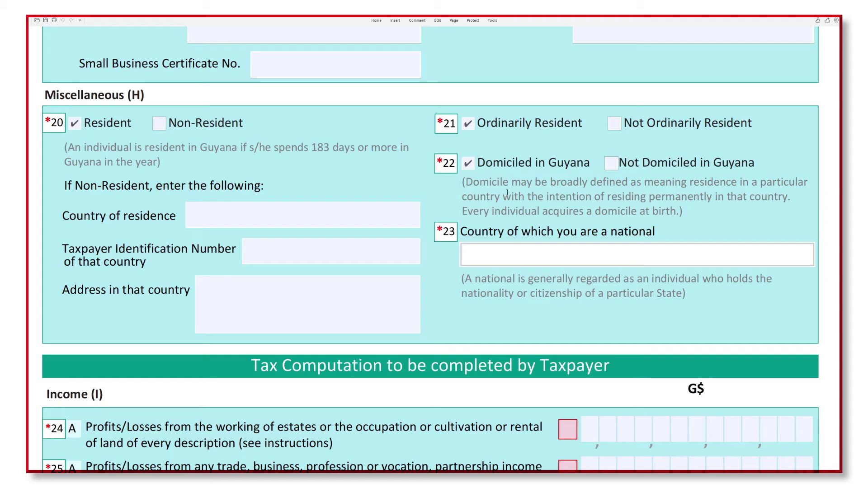
pyautogui.write('Guyana')
pyautogui.click(530, 287)
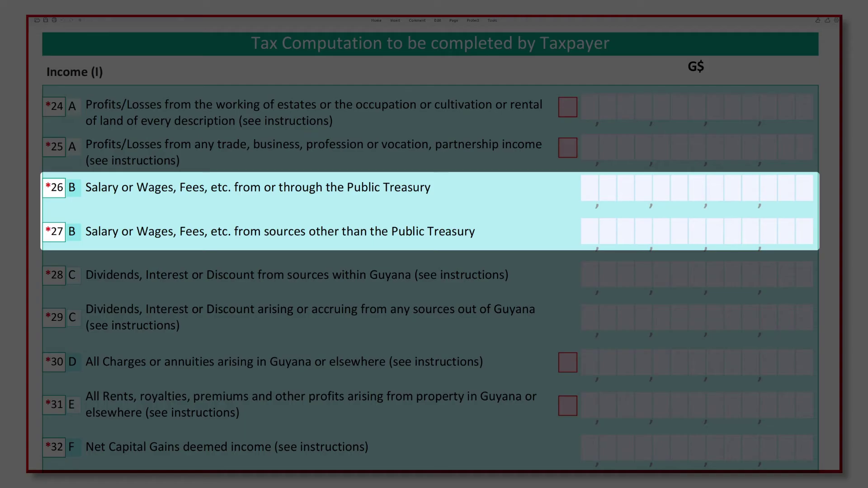
# Step: Enter 3574995 on line 26, Salary or Wages from the Public Treasury
pyautogui.click(809, 188)
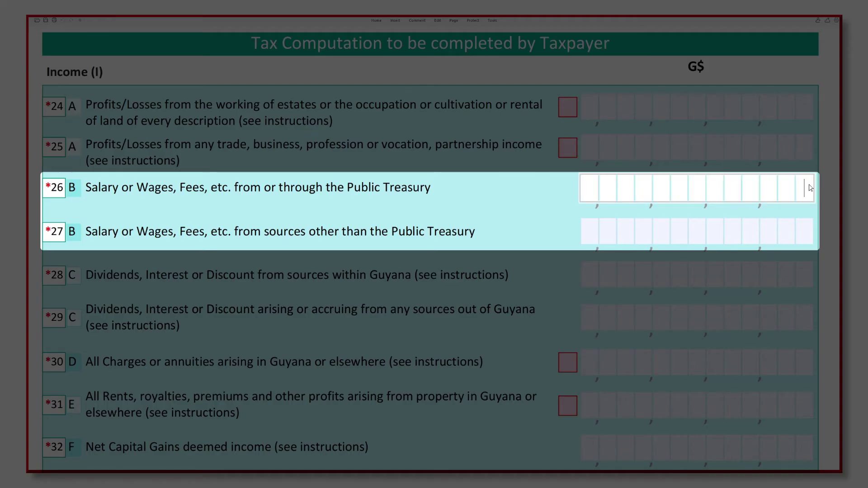
pyautogui.write('3574995')
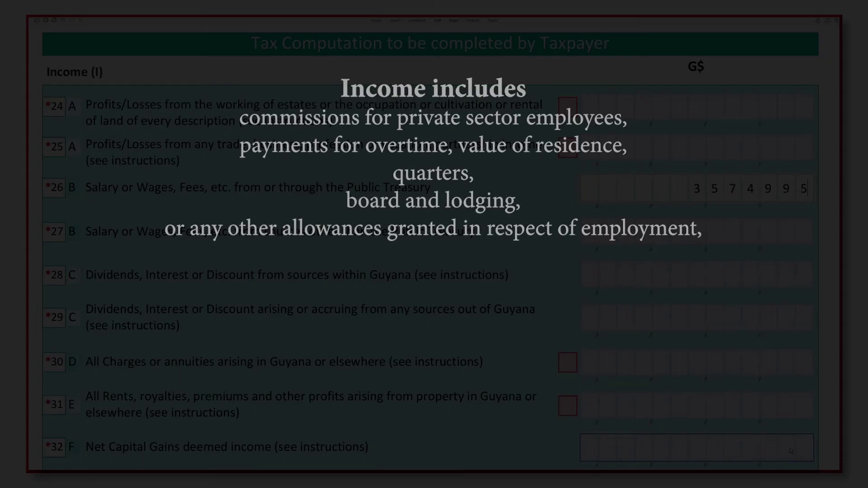
pyautogui.scroll(-2, 799, 431)
pyautogui.scroll(-4, 798, 430)
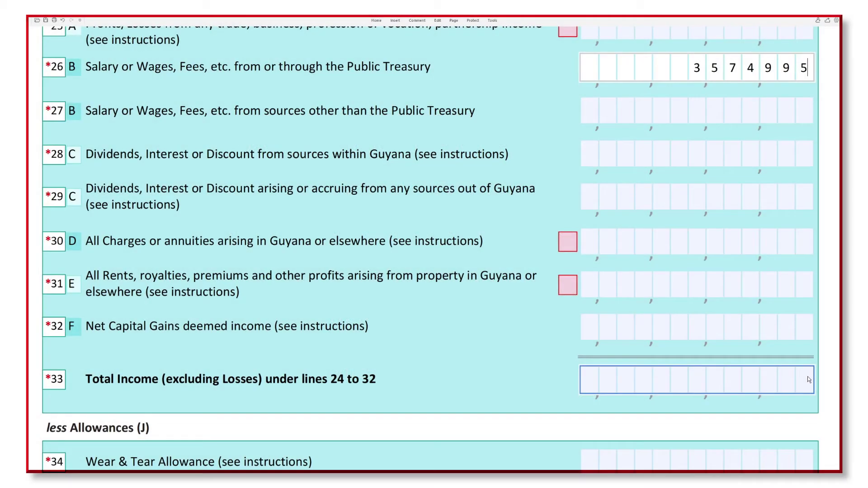
# Step: Enter 3574995 in both the line 33 Total Income and line 38 Balance of Income fields
pyautogui.click(808, 380)
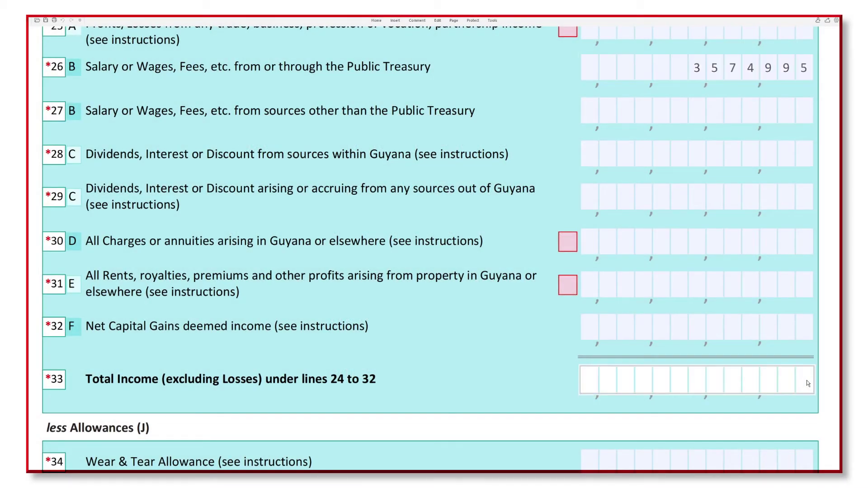
pyautogui.write('3574995')
pyautogui.scroll(-5, 806, 384)
pyautogui.click(804, 386)
pyautogui.write('357499')
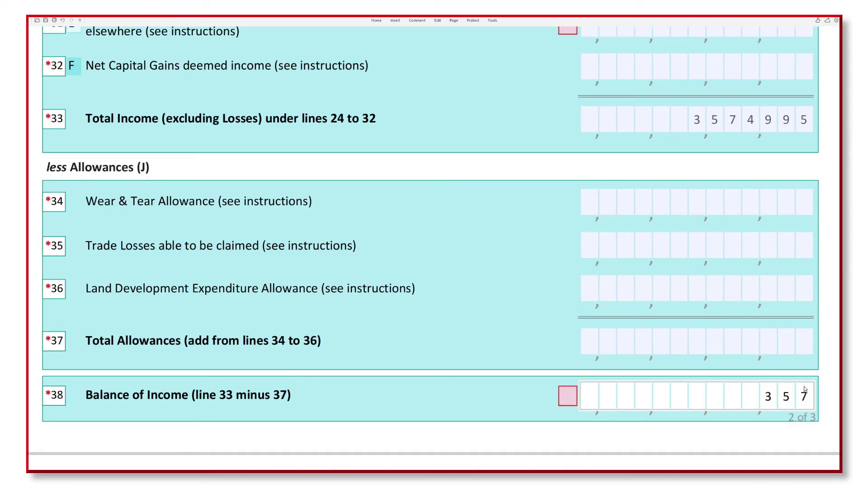
pyautogui.write('5')
pyautogui.click(838, 291)
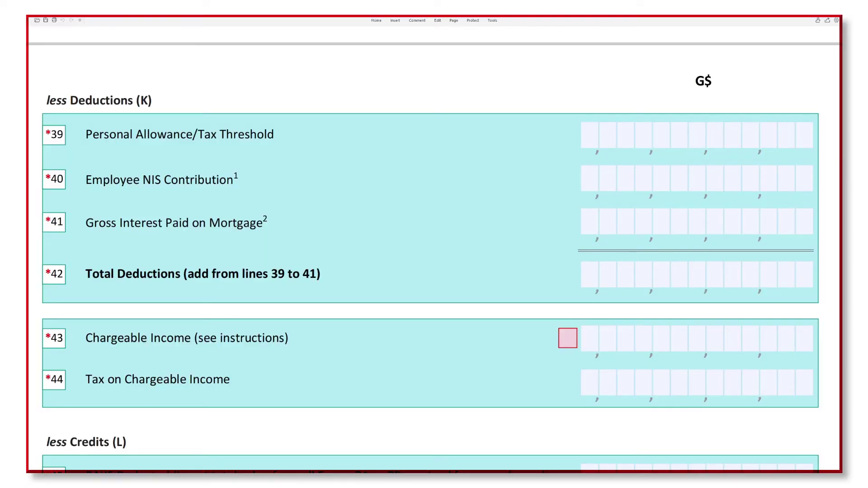
# Step: Enter personal allowance 1191665 on line 39 and total deductions 1358420 on line 42
pyautogui.click(807, 146)
pyautogui.write('1191665')
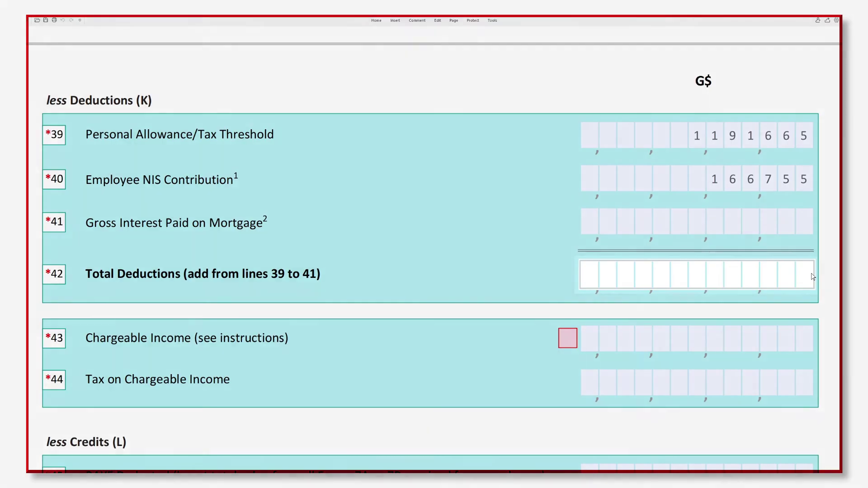
pyautogui.click(812, 277)
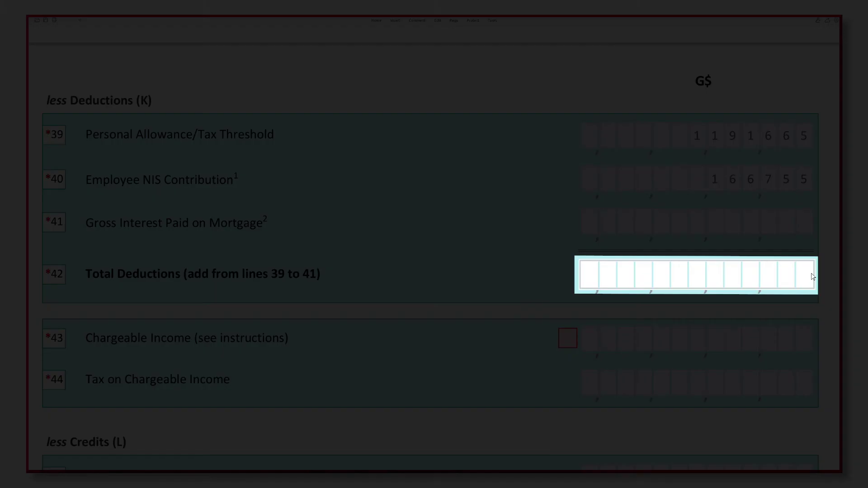
pyautogui.write('1358420')
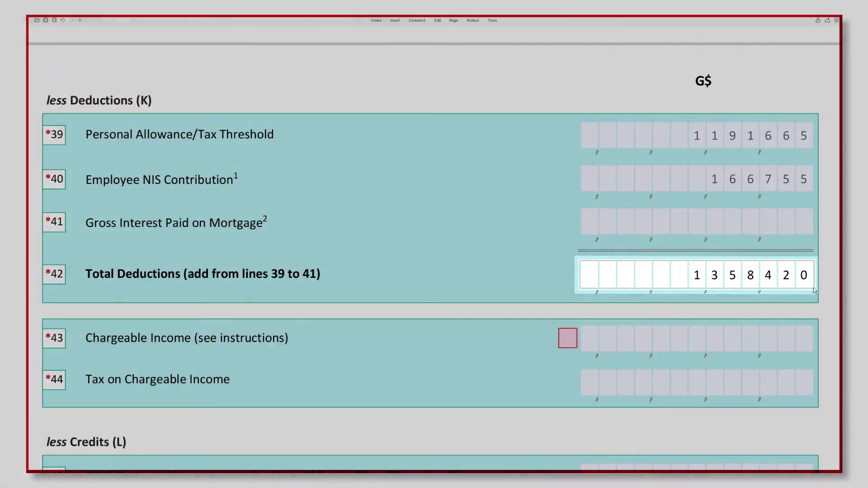
pyautogui.click(827, 311)
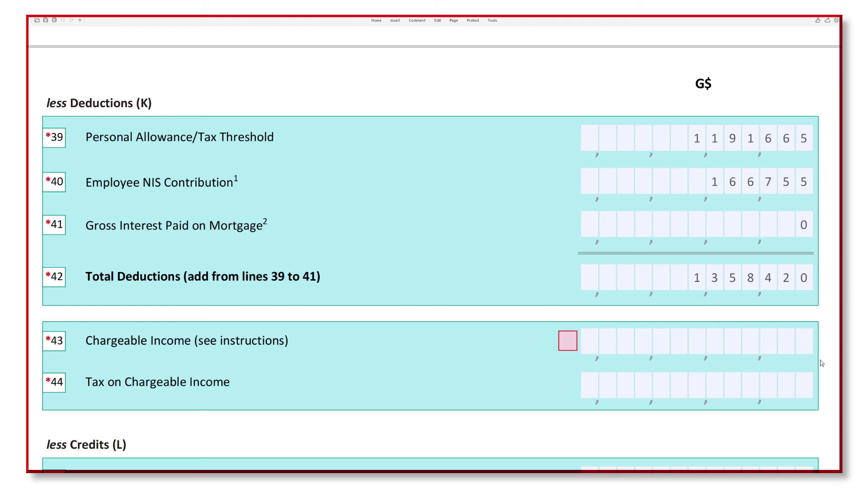
# Step: Enter 2216575 as the chargeable income on line 43
pyautogui.scroll(2, 821, 364)
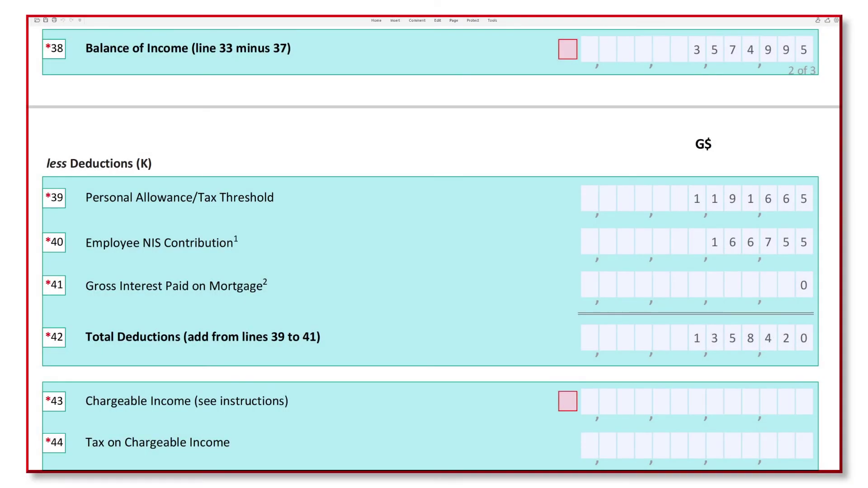
pyautogui.scroll(-2, 804, 342)
pyautogui.click(803, 344)
pyautogui.write('2216575')
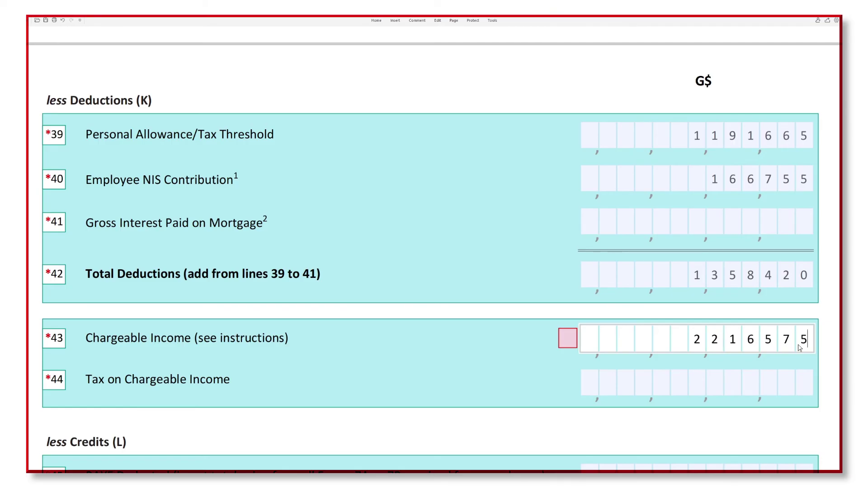
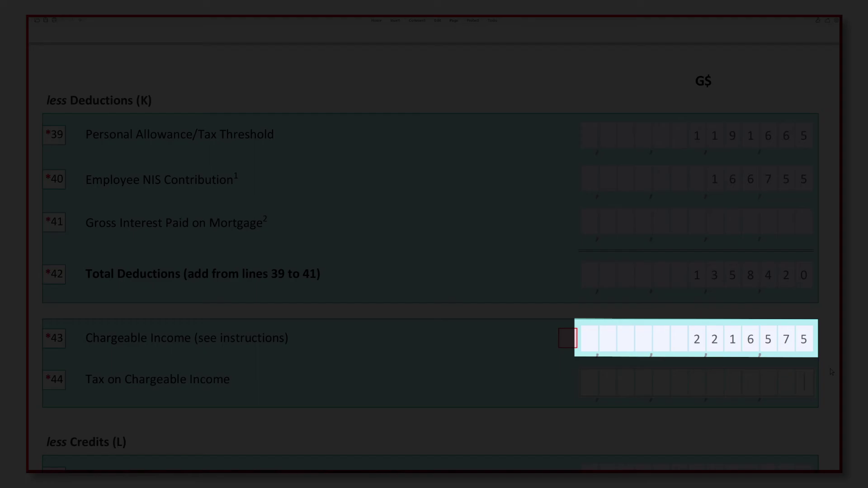
# Step: Enter 699430 in the line 44 Tax on Chargeable Income field
pyautogui.write('699430')
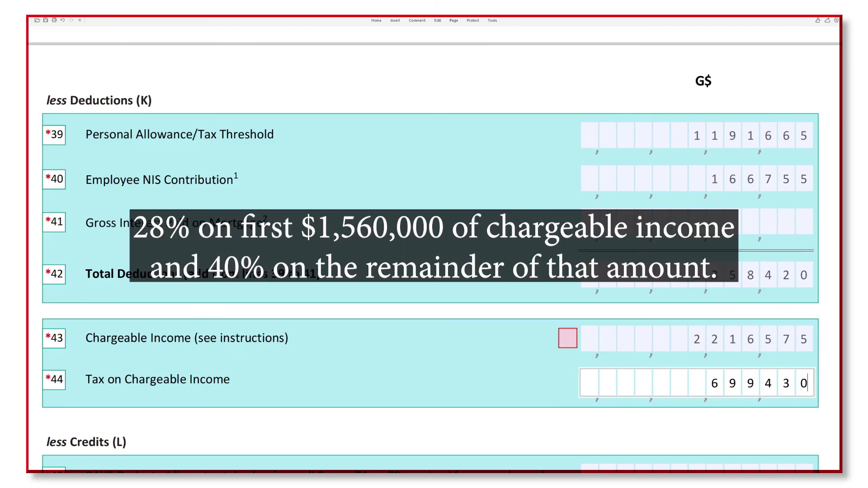
pyautogui.click(837, 370)
pyautogui.scroll(-3, 434, 253)
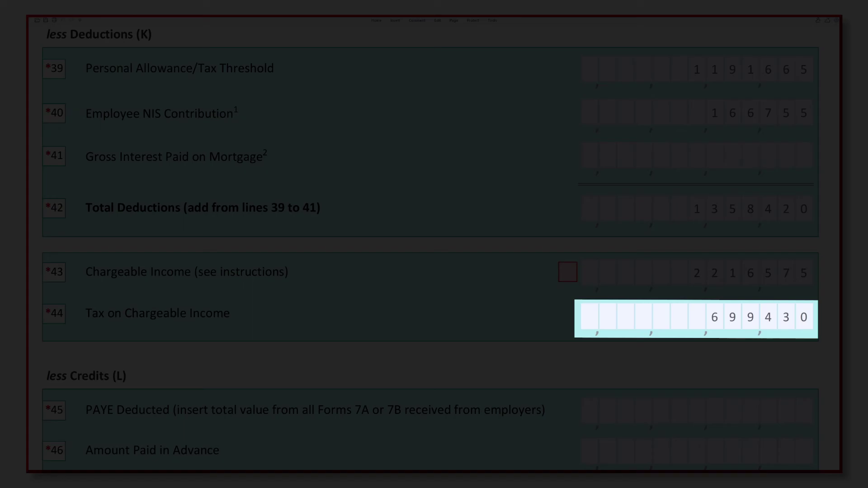
pyautogui.scroll(-5, 518, 198)
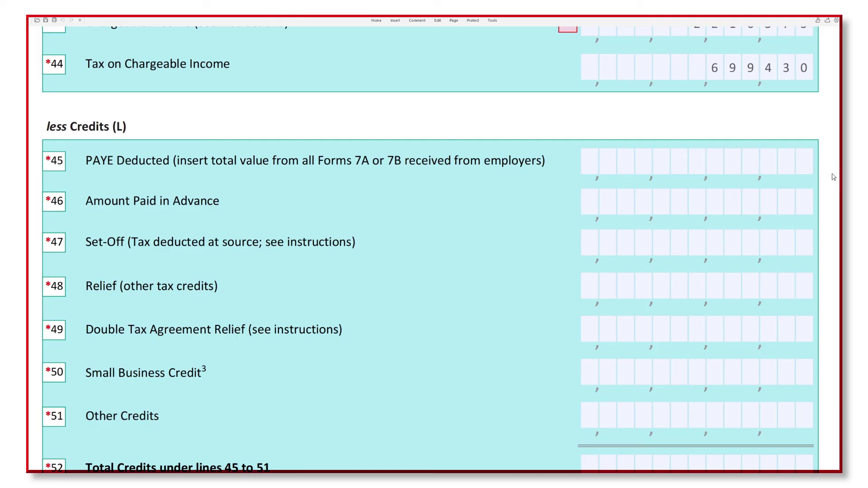
# Step: Fill line 45 PAYE Deducted and line 52 Total Credits with 699430 each
pyautogui.click(810, 167)
pyautogui.write('6994')
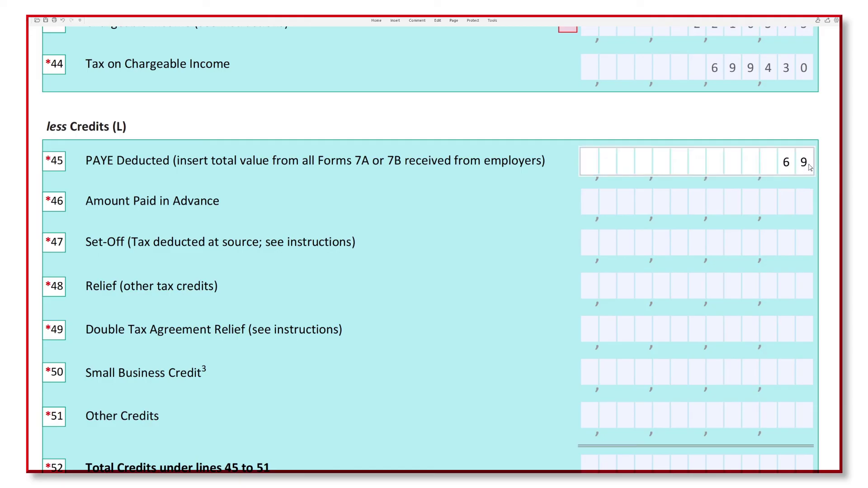
pyautogui.write('30')
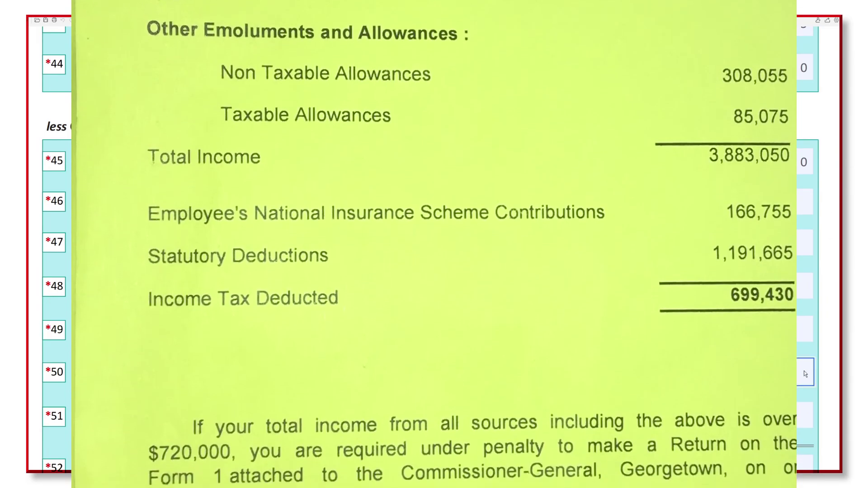
pyautogui.scroll(-2, 822, 420)
pyautogui.write('699430')
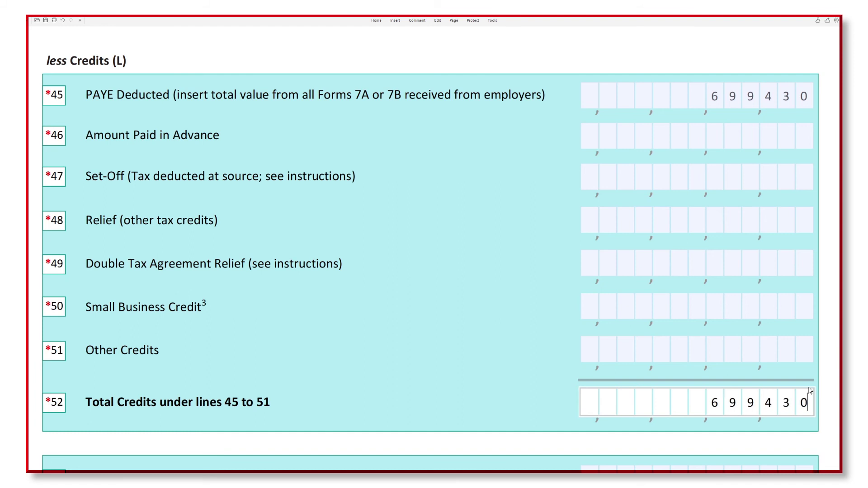
pyautogui.click(835, 392)
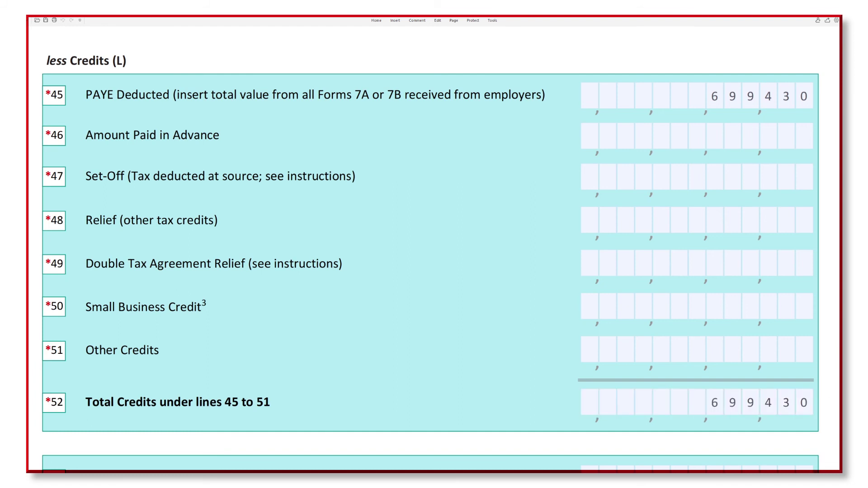
# Step: Enter 0 in line 53 Tax Due and line 54 Tax Refundable
pyautogui.scroll(-5, 661, 171)
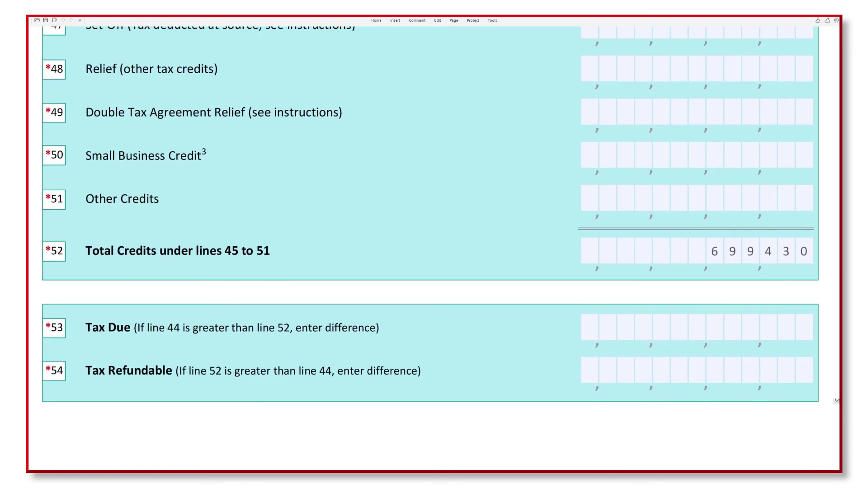
pyautogui.scroll(2, 662, 171)
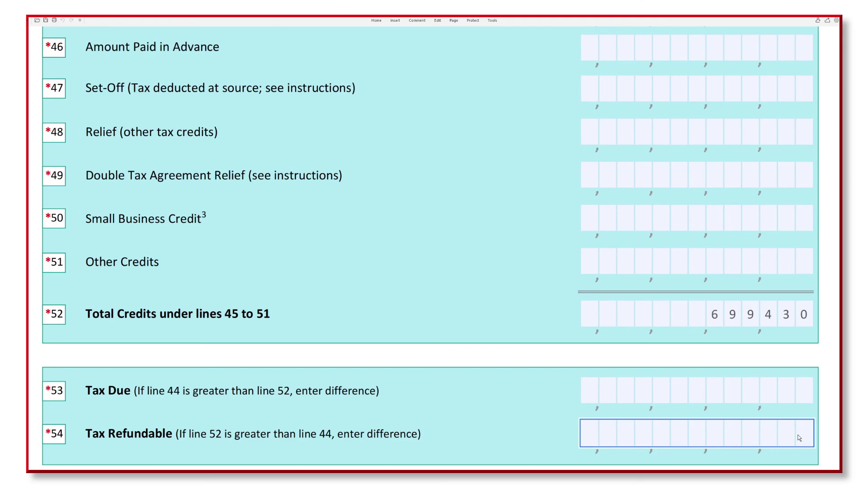
pyautogui.click(808, 393)
pyautogui.write('0')
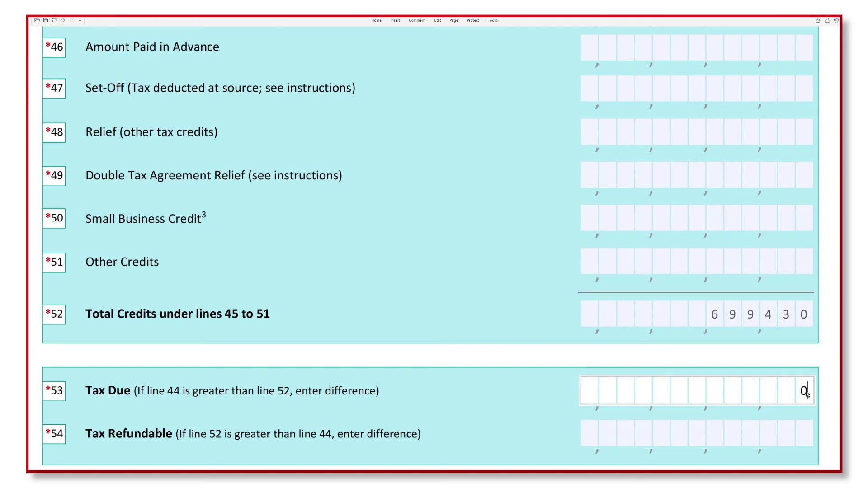
pyautogui.click(810, 439)
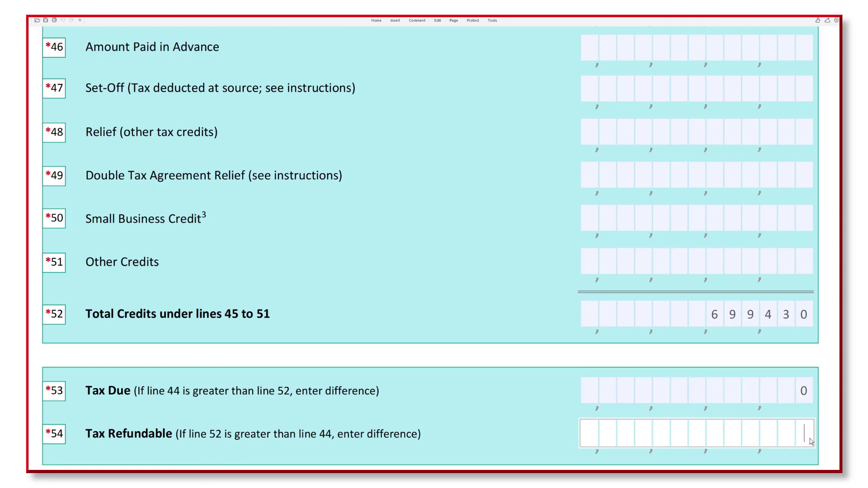
pyautogui.write('0')
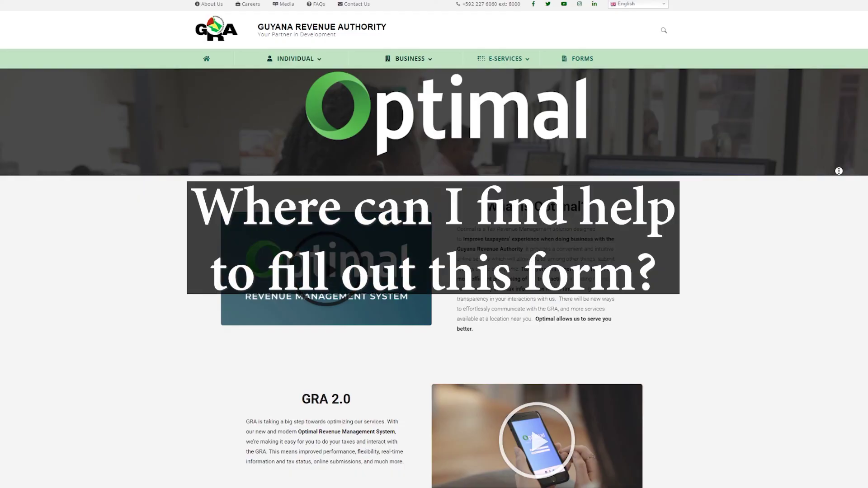
pyautogui.scroll(-1, 837, 177)
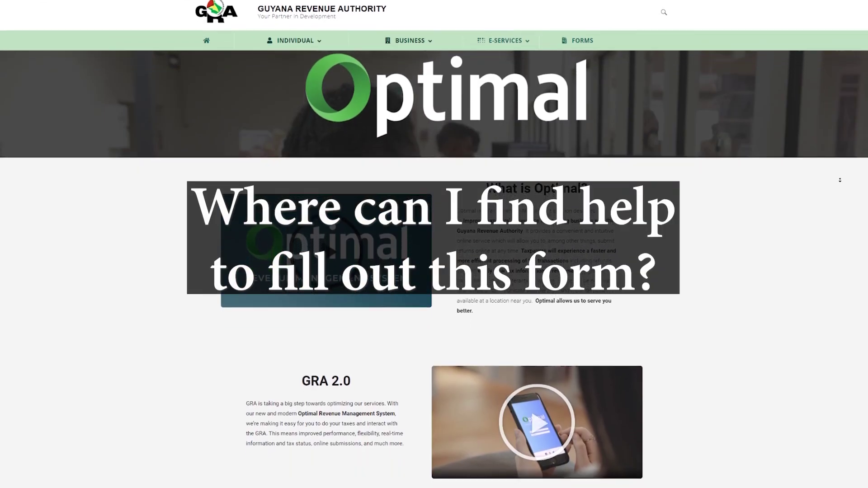
pyautogui.scroll(-2, 840, 180)
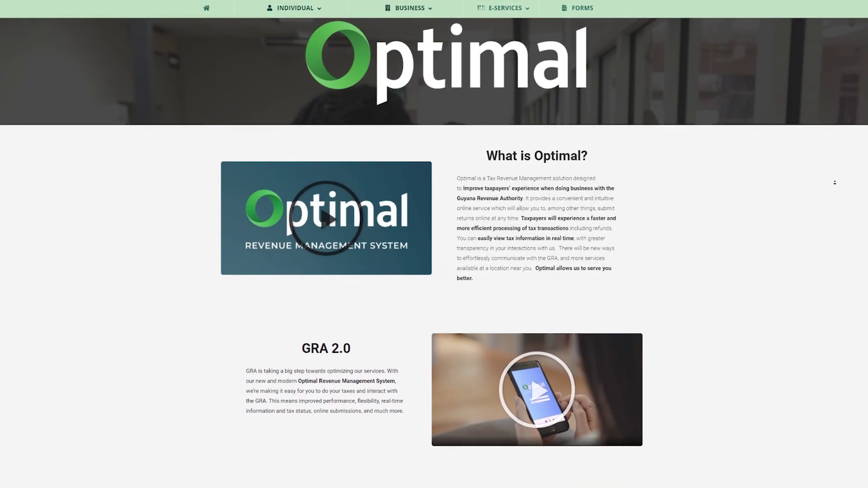
pyautogui.scroll(-2, 834, 182)
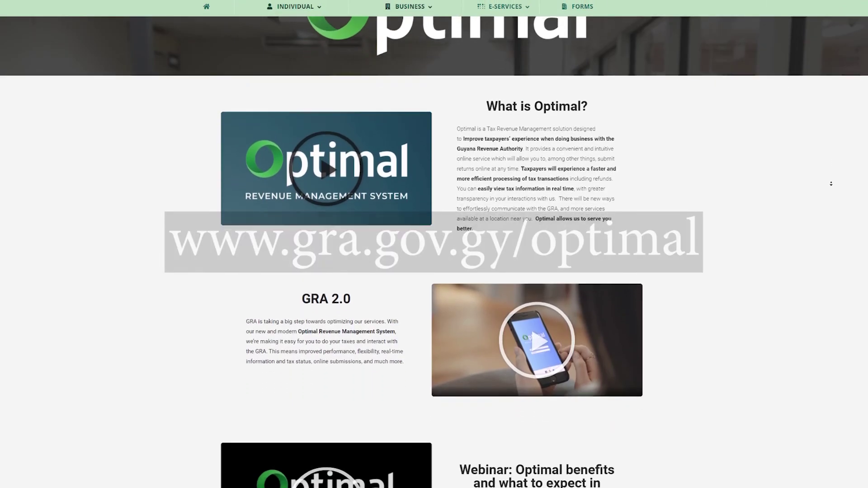
pyautogui.scroll(-2, 831, 183)
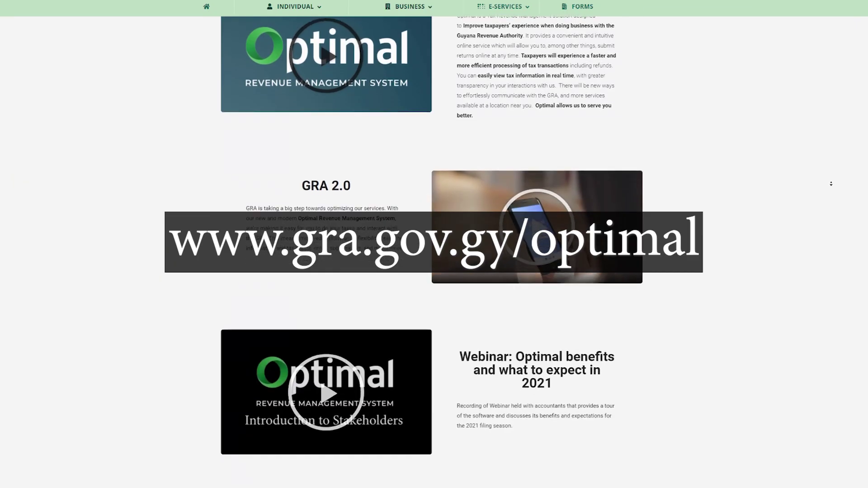
pyautogui.scroll(-2, 831, 184)
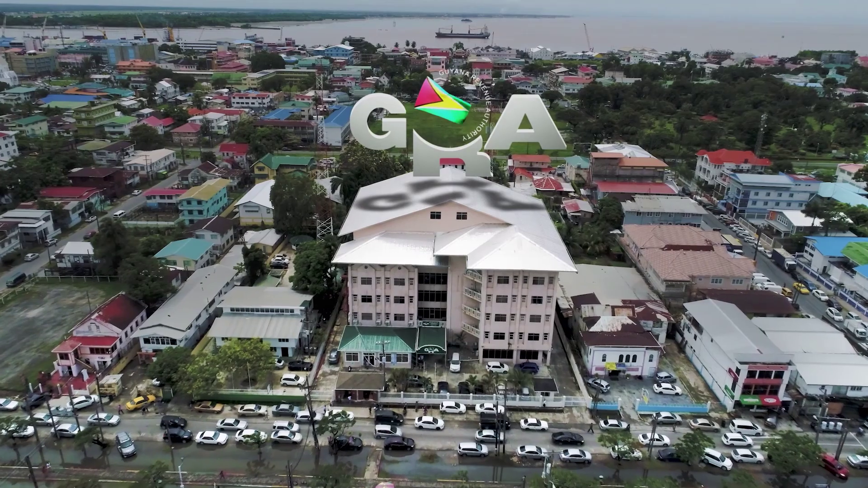